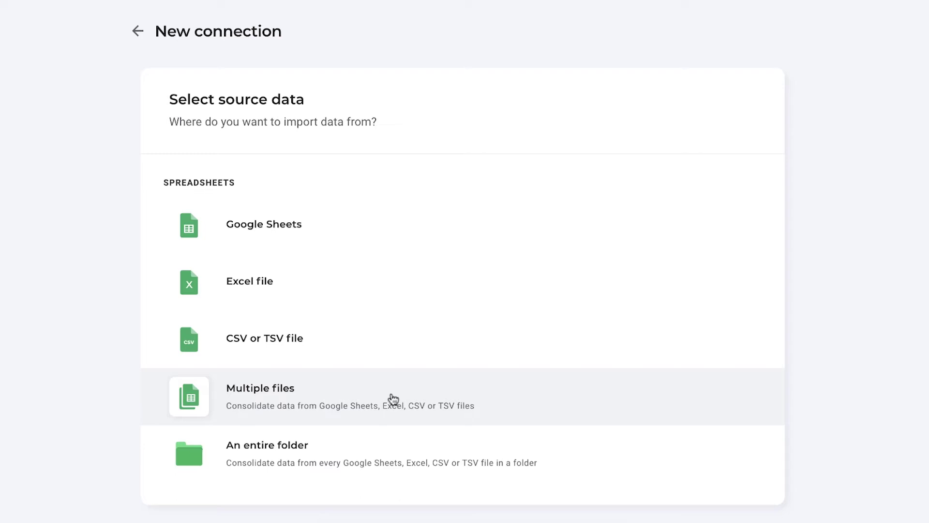
Add Sales leads Region A, B and C .xlsx, each from Sheet1, as multiple source files
{"action": "left_click", "coordinate": [393, 399]}
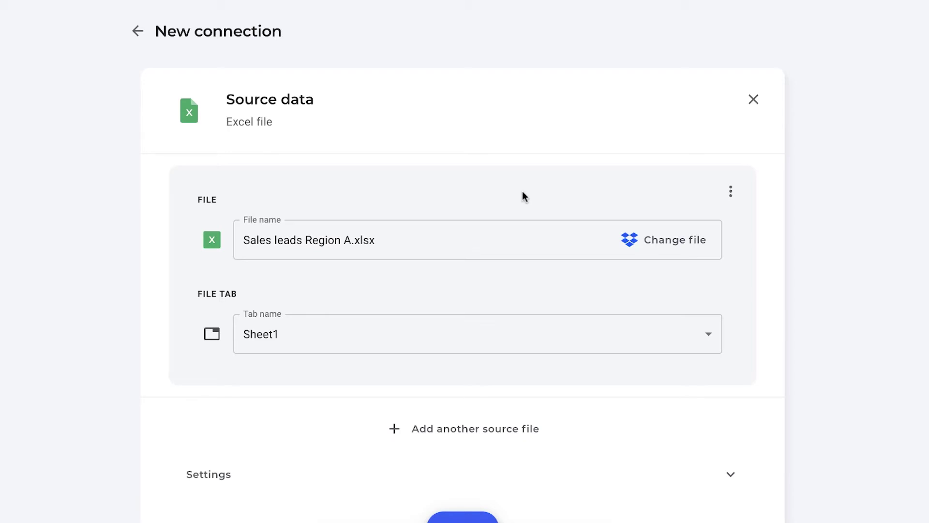
{"action": "left_click", "coordinate": [500, 433]}
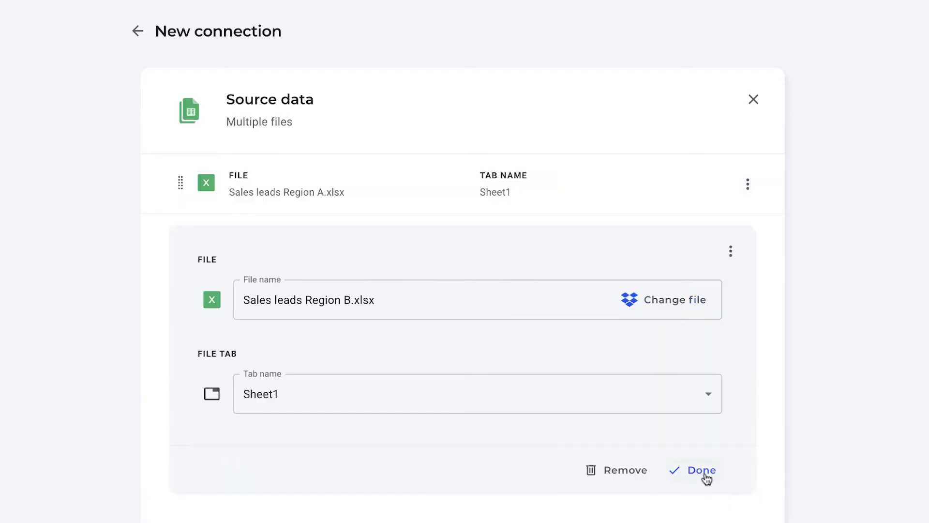
{"action": "left_click", "coordinate": [704, 474]}
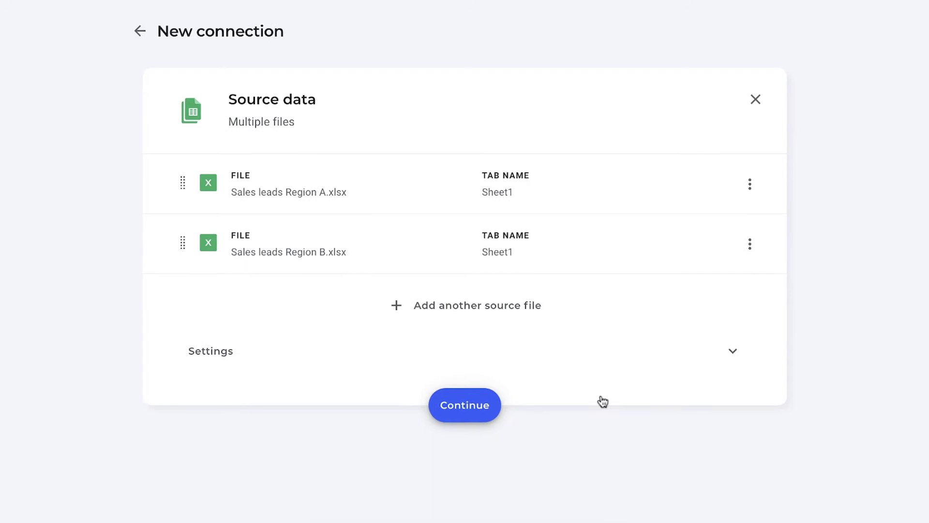
{"action": "left_click", "coordinate": [502, 312]}
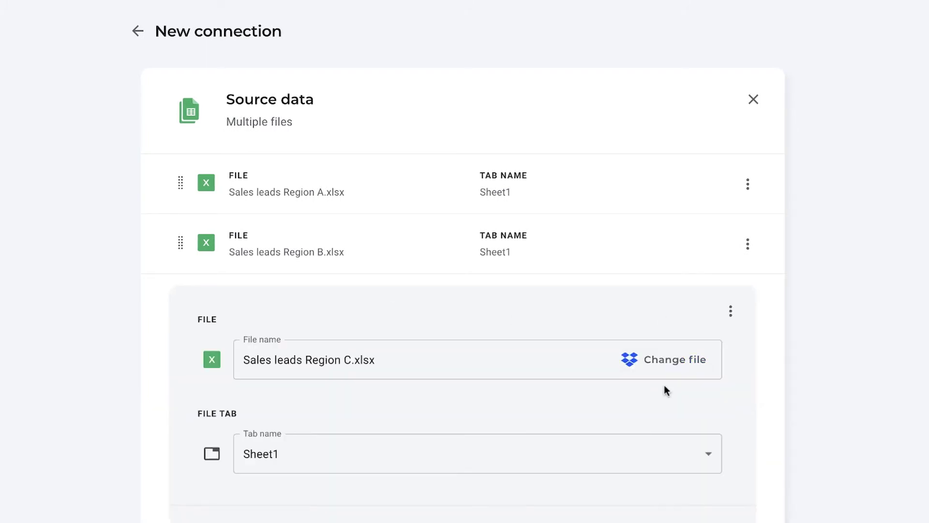
{"action": "left_click", "coordinate": [684, 518]}
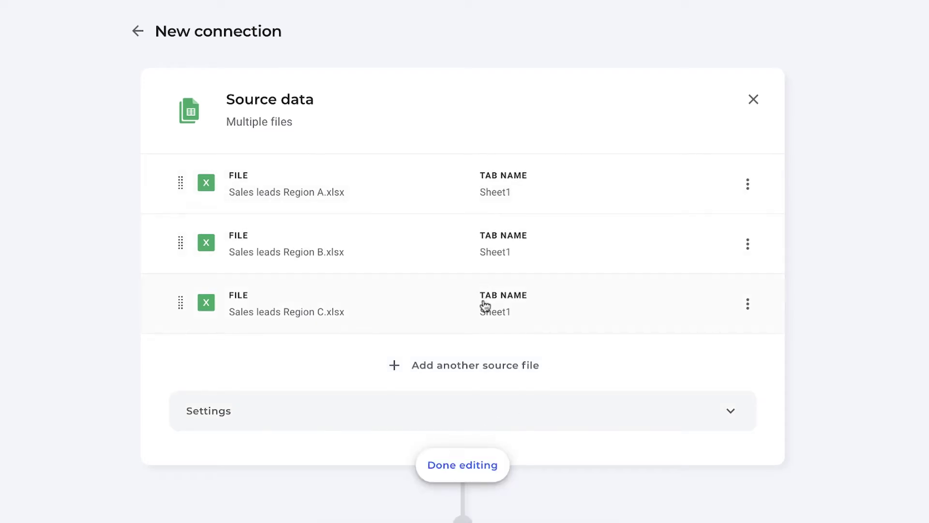
Switch on Identify source with the File name method and finish editing the source
{"action": "left_click", "coordinate": [452, 425]}
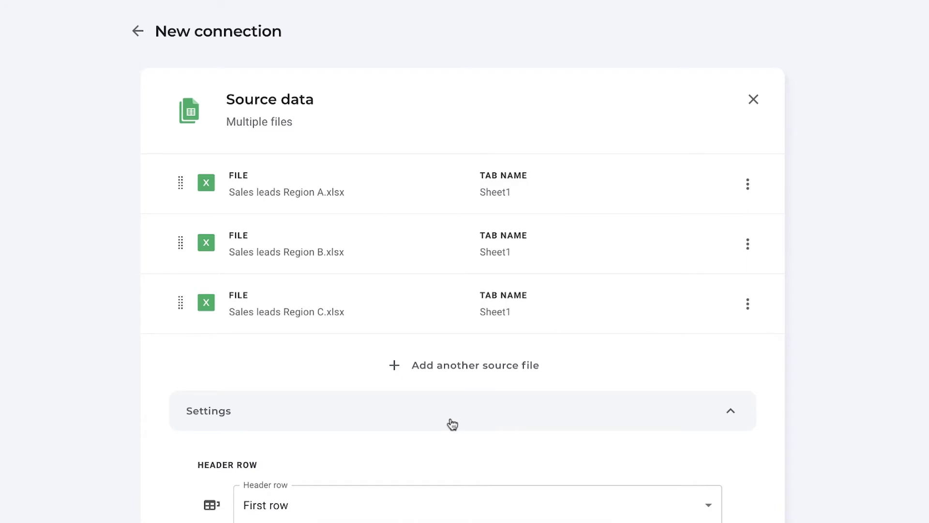
{"action": "scroll", "coordinate": [451, 423], "scroll_direction": "down", "scroll_amount": 7}
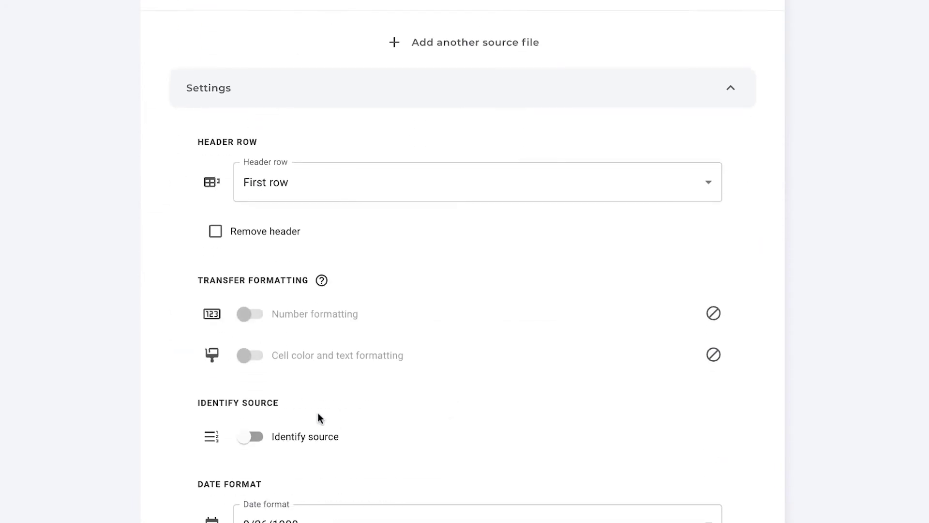
{"action": "scroll", "coordinate": [318, 415], "scroll_direction": "down", "scroll_amount": 1}
{"action": "left_click", "coordinate": [256, 375]}
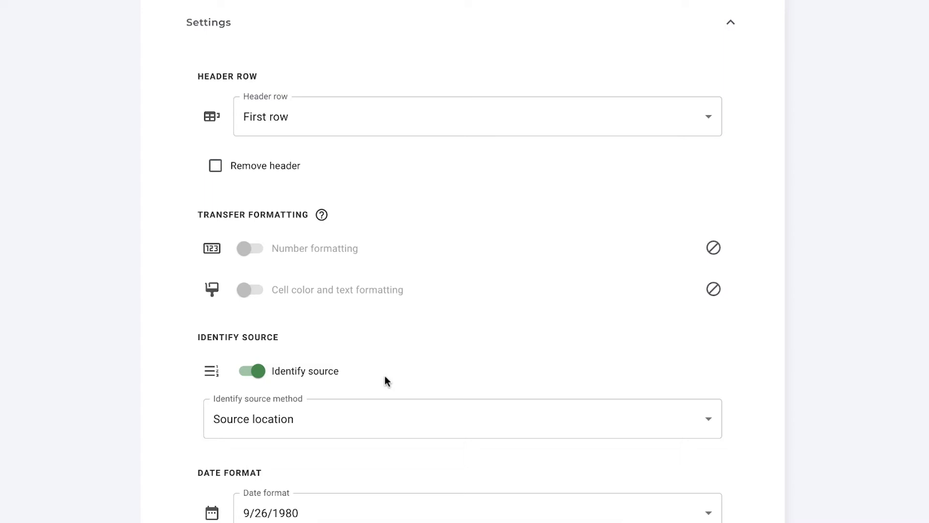
{"action": "left_click", "coordinate": [382, 406]}
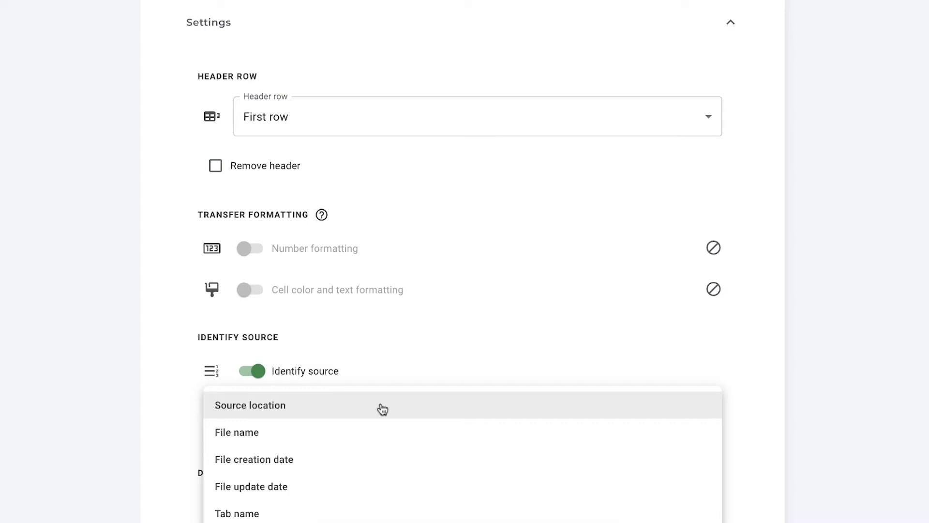
{"action": "left_click", "coordinate": [362, 432]}
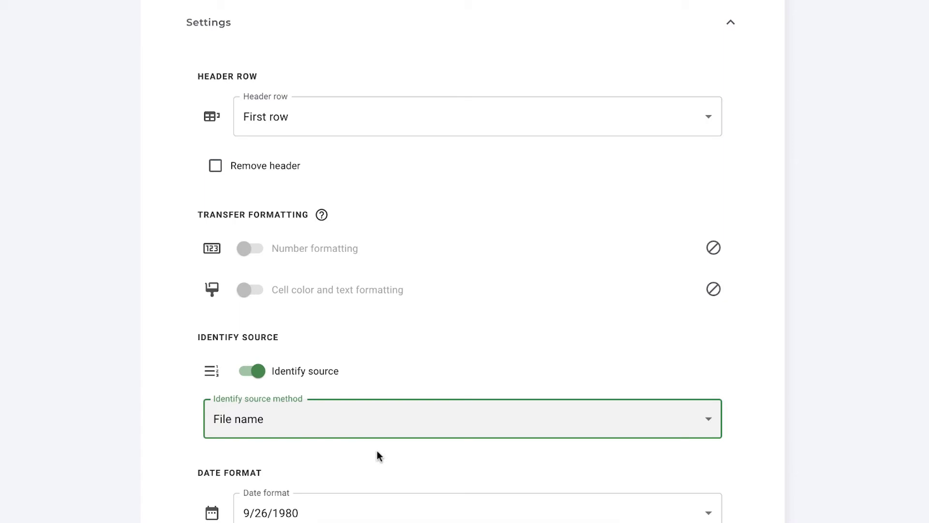
{"action": "scroll", "coordinate": [376, 451], "scroll_direction": "down", "scroll_amount": 3}
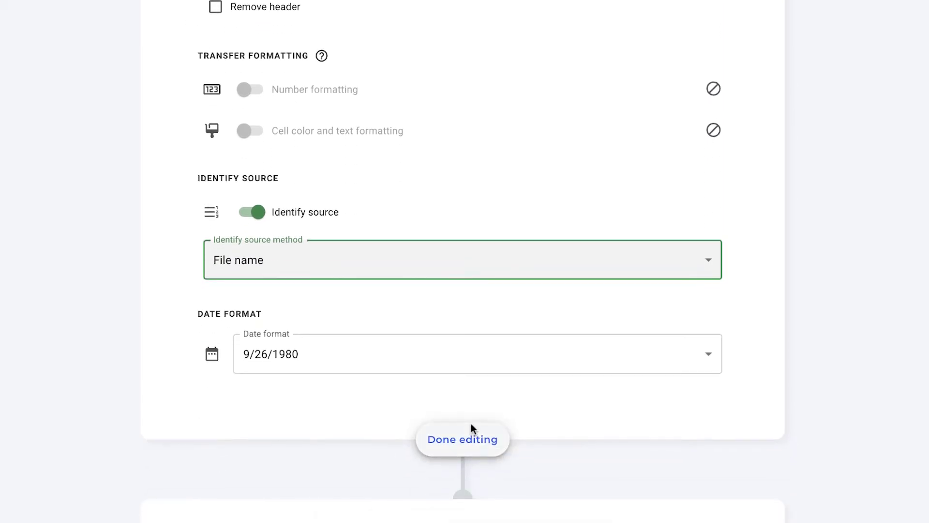
{"action": "left_click", "coordinate": [472, 425]}
{"action": "scroll", "coordinate": [477, 315], "scroll_direction": "up", "scroll_amount": 3}
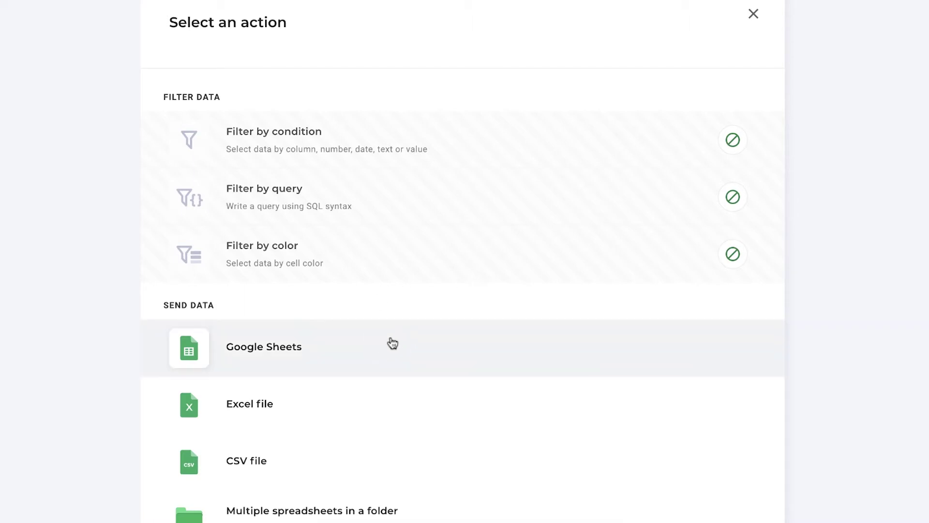
Send the data to a new Google Sheets file named 'Sales leads all regions'
{"action": "left_click", "coordinate": [393, 347]}
{"action": "scroll", "coordinate": [394, 345], "scroll_direction": "down", "scroll_amount": 1}
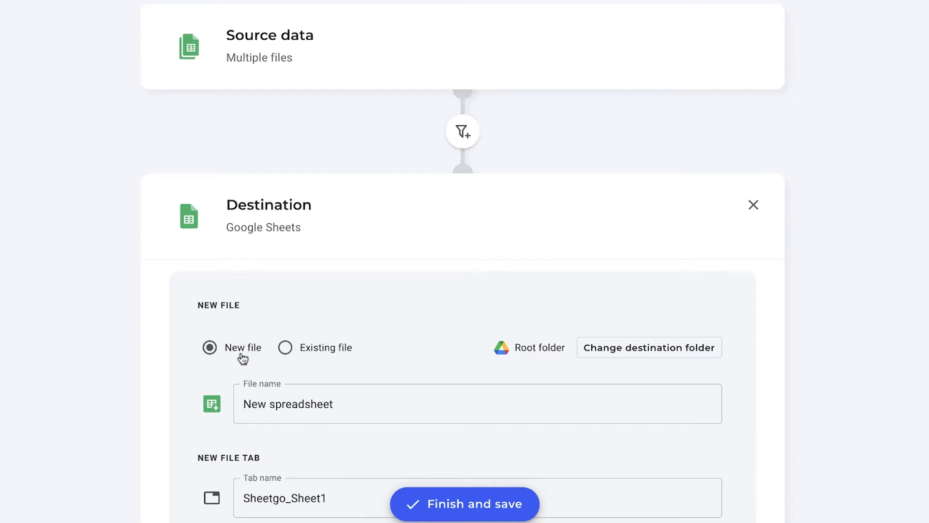
{"action": "left_click", "coordinate": [320, 394]}
{"action": "key", "text": "ctrl+a"}
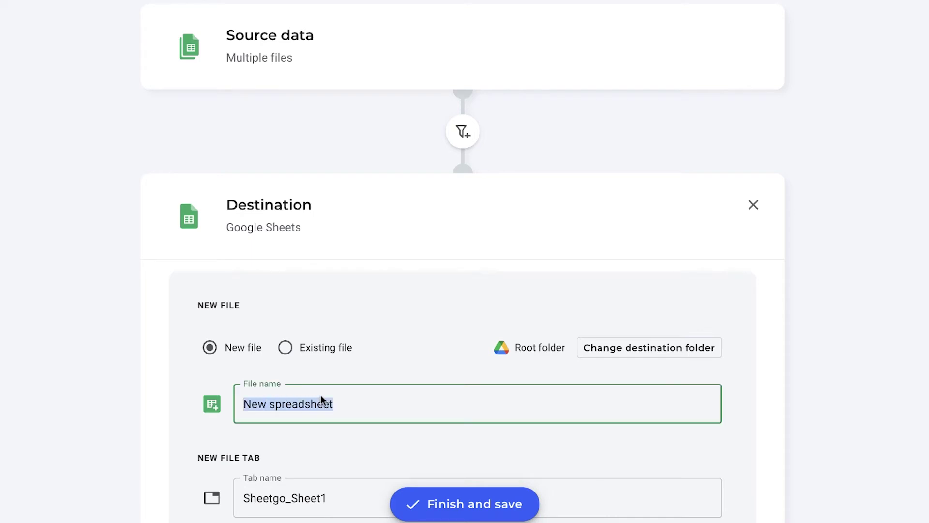
{"action": "type", "text": "Sale"}
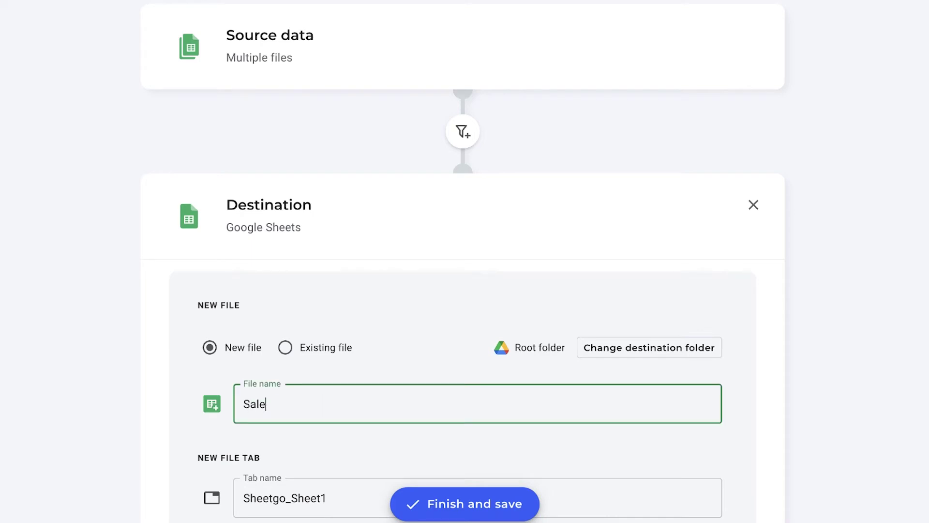
{"action": "type", "text": "s leads all regions"}
Name the destination tab 'Leads region A B C' and finish editing the destination
{"action": "scroll", "coordinate": [463, 290], "scroll_direction": "down", "scroll_amount": 3}
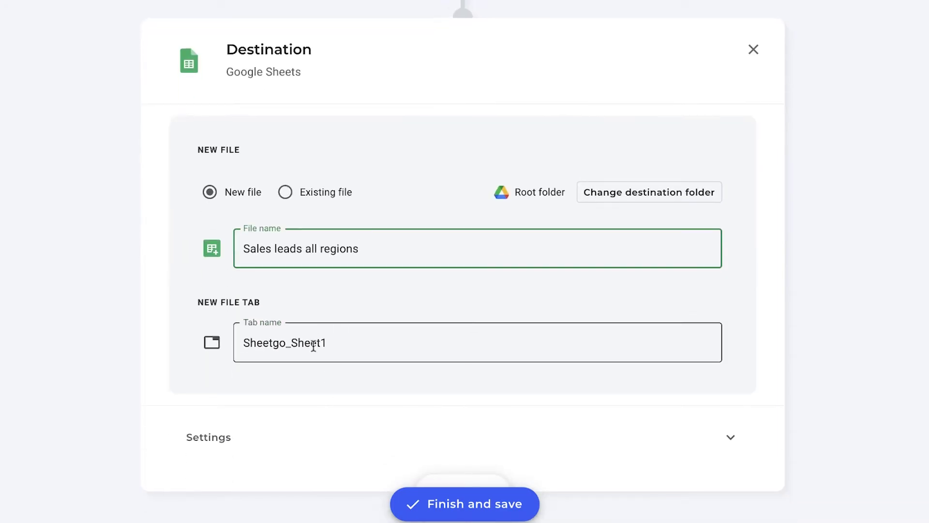
{"action": "triple_click", "coordinate": [374, 341]}
{"action": "type", "text": "Leads reg"}
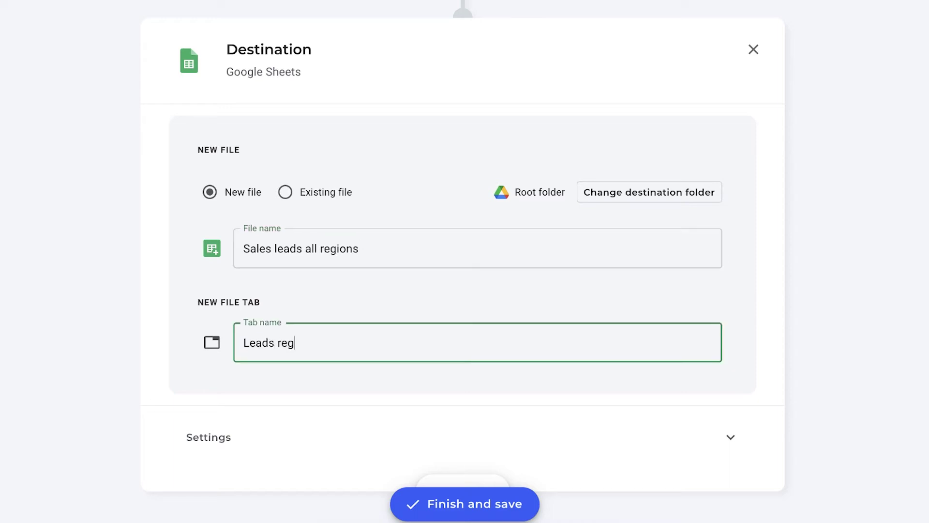
{"action": "type", "text": "ion A B C"}
{"action": "scroll", "coordinate": [430, 371], "scroll_direction": "down", "scroll_amount": 1}
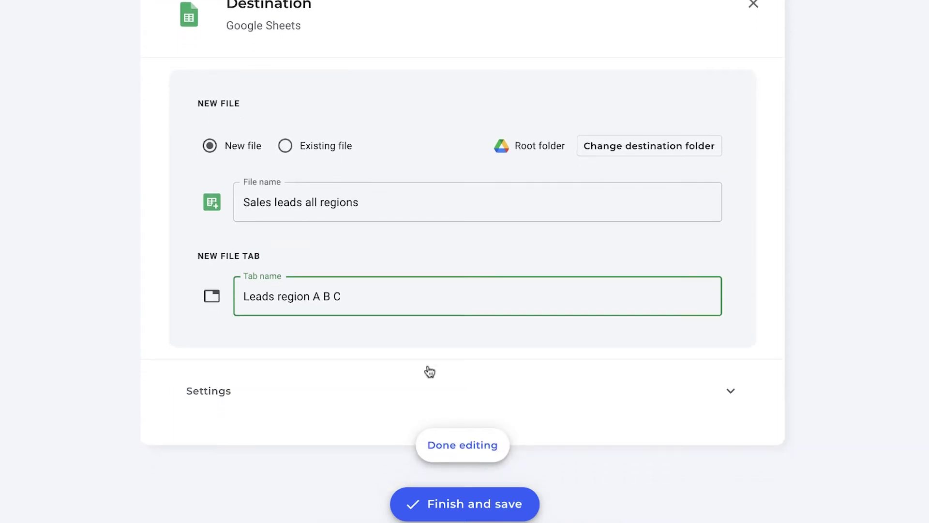
{"action": "left_click", "coordinate": [466, 442]}
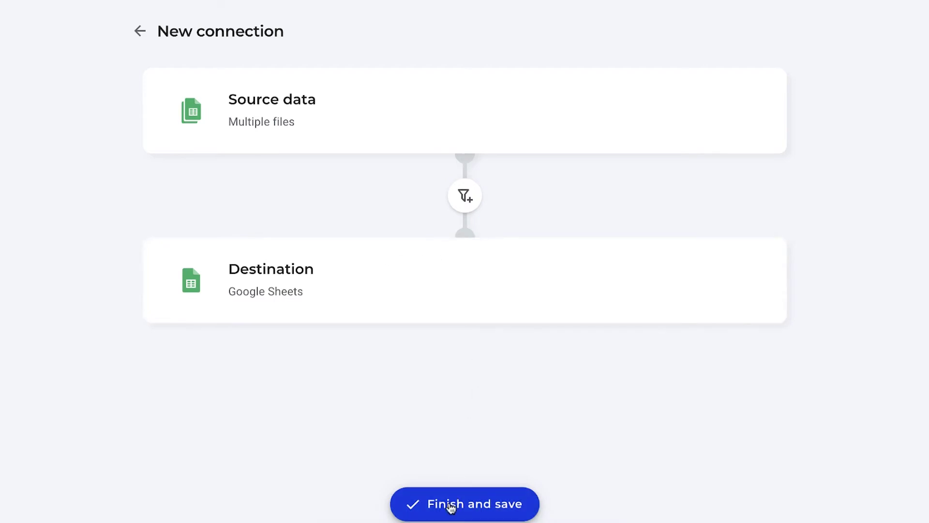
Finish and save the connection, then open Sales leads all regions from the workflow map
{"action": "left_click", "coordinate": [450, 506]}
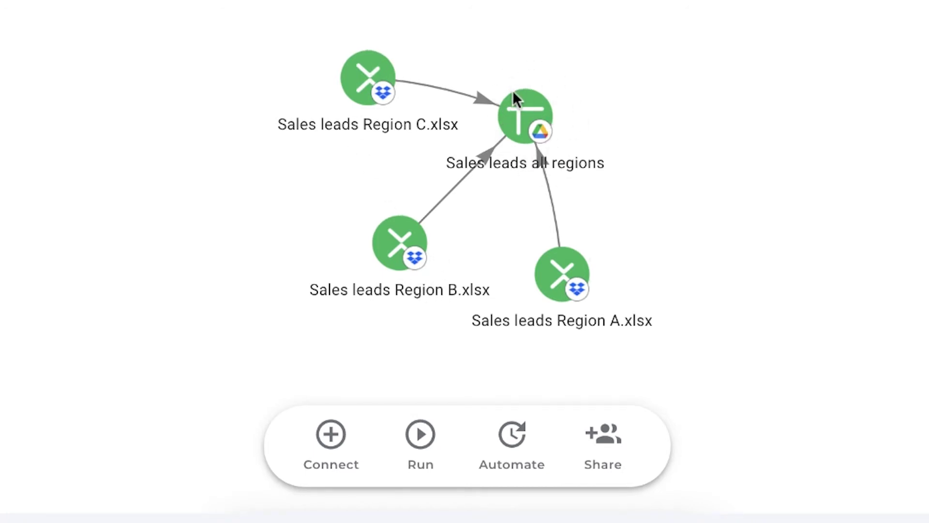
{"action": "left_click", "coordinate": [542, 103]}
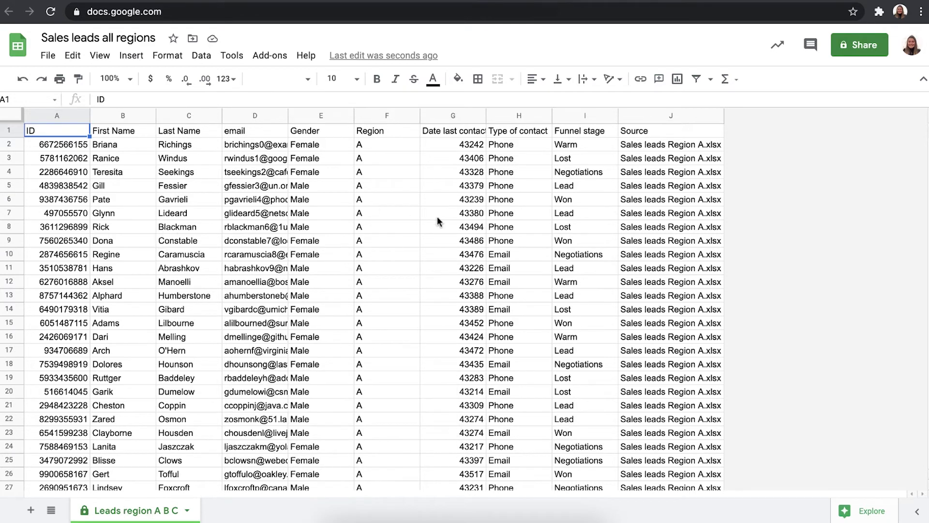
Check the Source column J showing each lead's originating file
{"action": "left_click", "coordinate": [667, 115]}
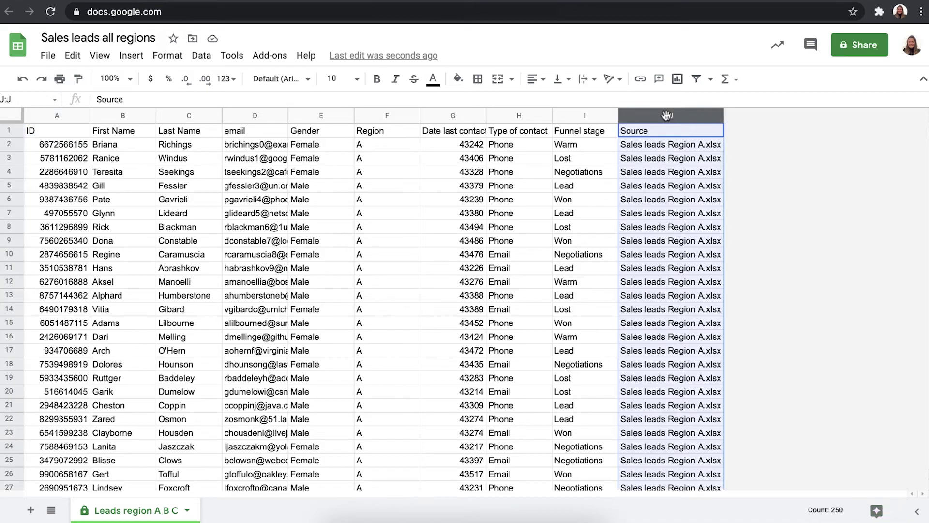
{"action": "left_click", "coordinate": [666, 149]}
{"action": "scroll", "coordinate": [658, 199], "scroll_direction": "down", "scroll_amount": 3}
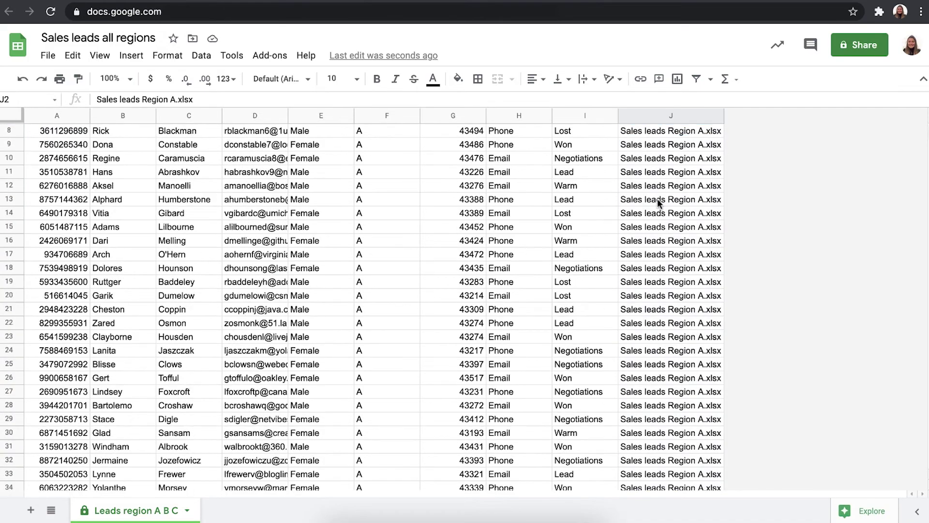
{"action": "scroll", "coordinate": [658, 199], "scroll_direction": "down", "scroll_amount": 10}
{"action": "scroll", "coordinate": [658, 198], "scroll_direction": "up", "scroll_amount": 15}
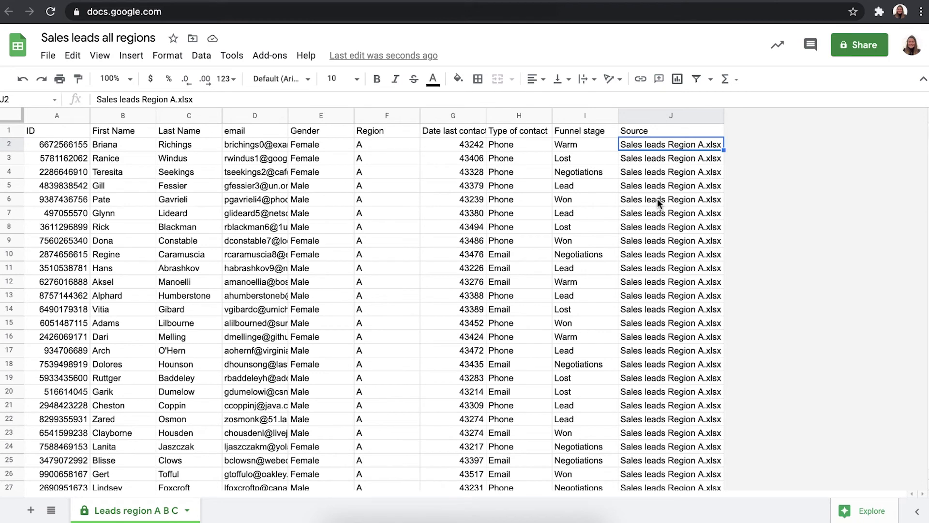
Autofit column G (Date last contact) and format its values as Date
{"action": "double_click", "coordinate": [486, 117]}
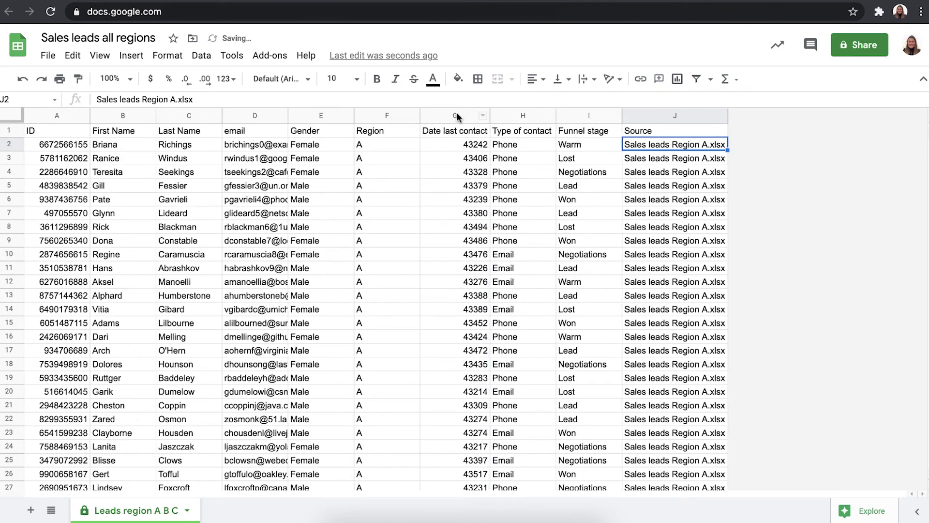
{"action": "left_click", "coordinate": [457, 116]}
{"action": "left_click", "coordinate": [226, 79]}
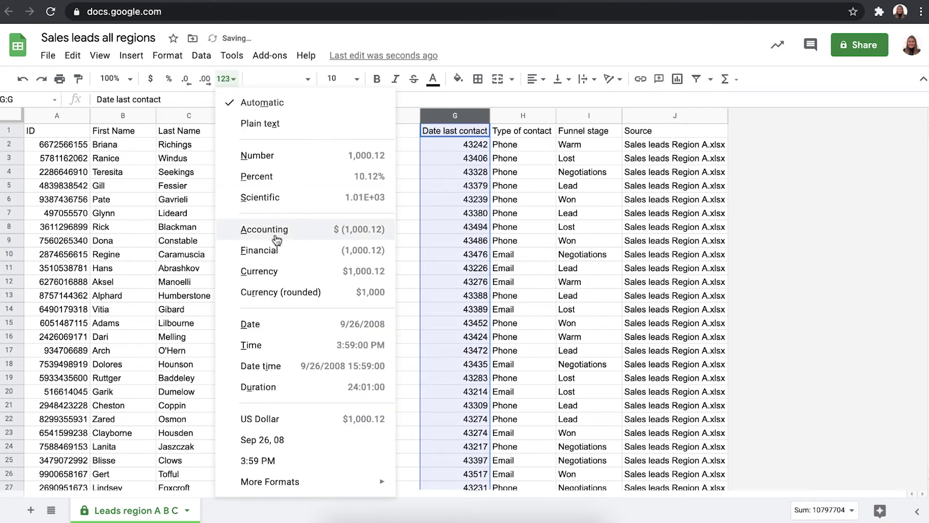
{"action": "left_click", "coordinate": [281, 323]}
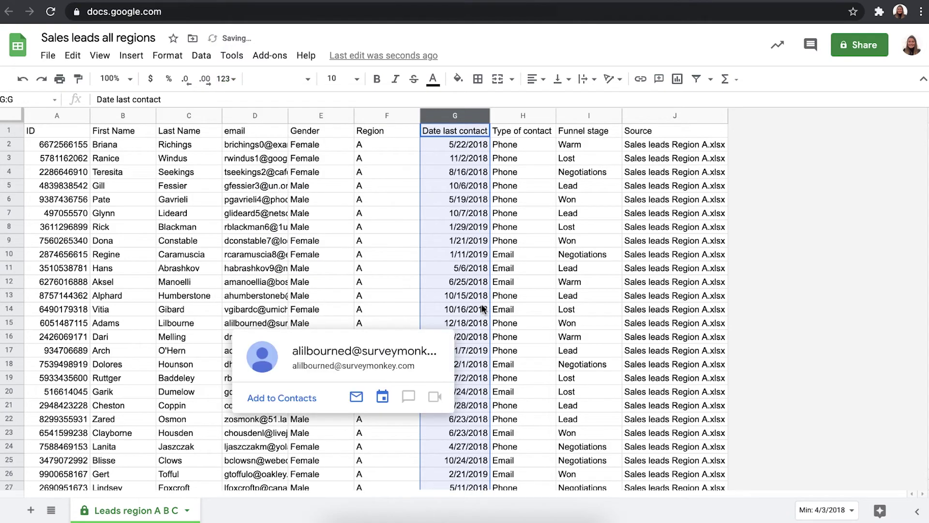
{"action": "left_click", "coordinate": [470, 241]}
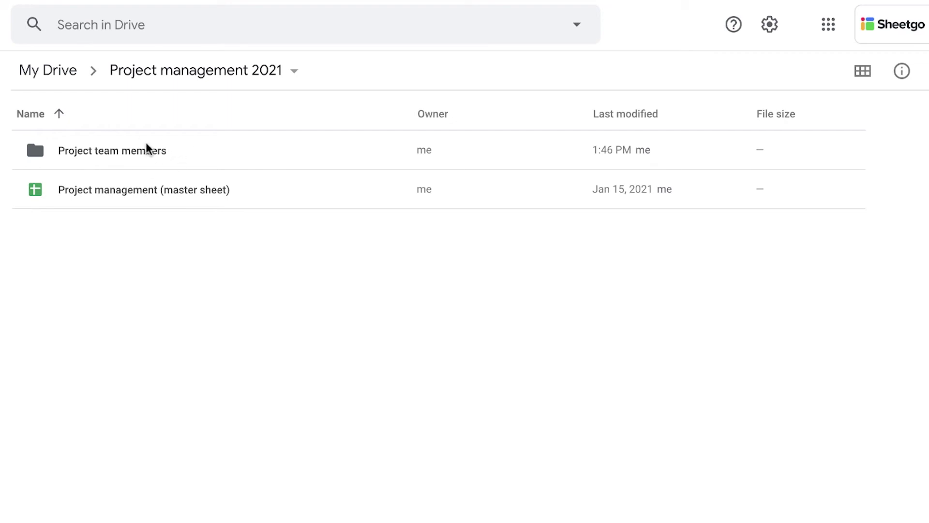
Open the Project team members folder in Google Drive
{"action": "double_click", "coordinate": [198, 154]}
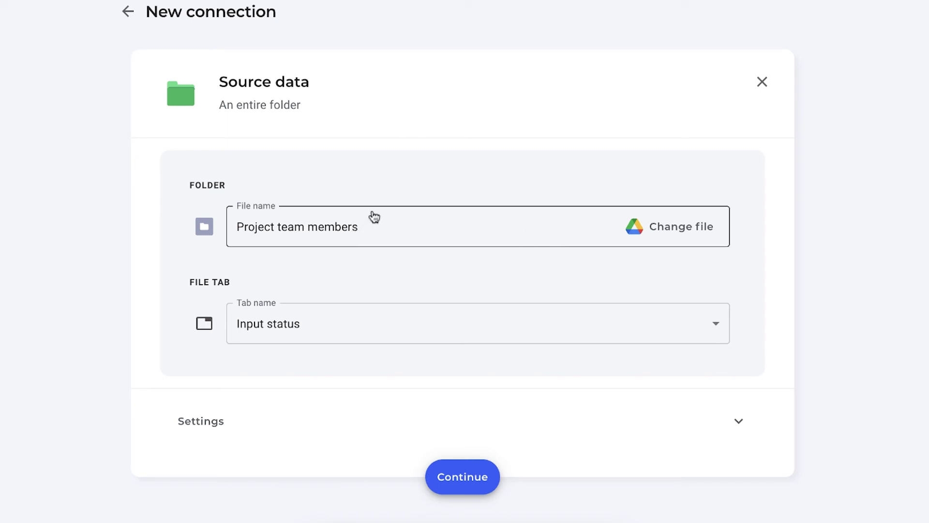
Read the Input status tab from each folder file and choose Google Sheets as destination
{"action": "left_click", "coordinate": [315, 328]}
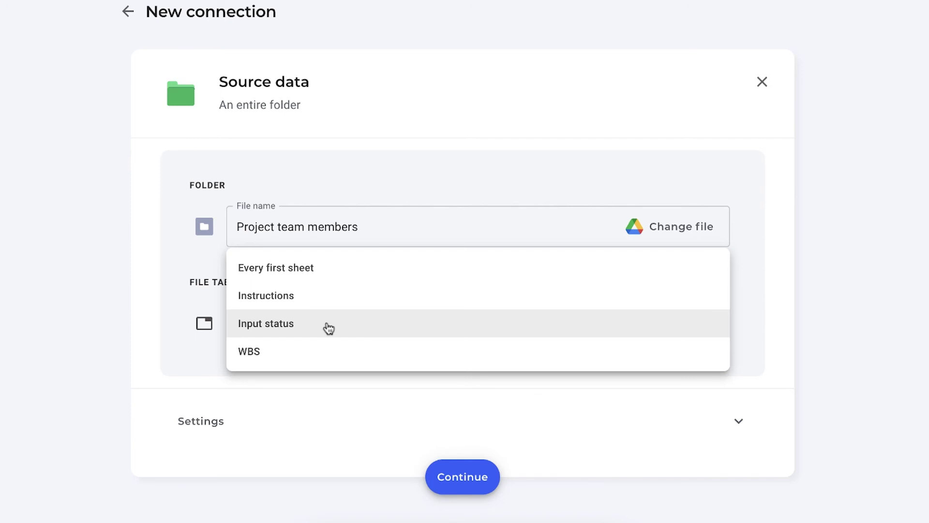
{"action": "left_click", "coordinate": [329, 329]}
{"action": "left_click", "coordinate": [454, 477]}
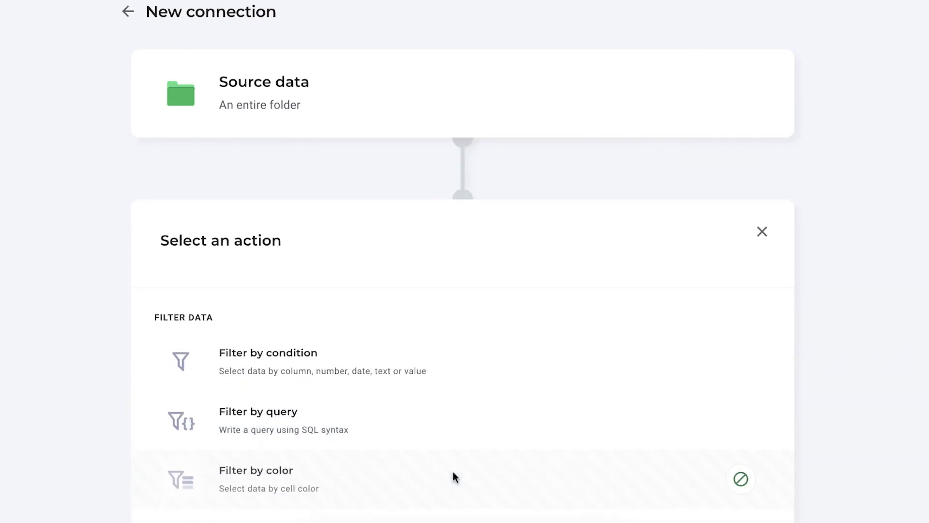
{"action": "scroll", "coordinate": [455, 477], "scroll_direction": "down", "scroll_amount": 5}
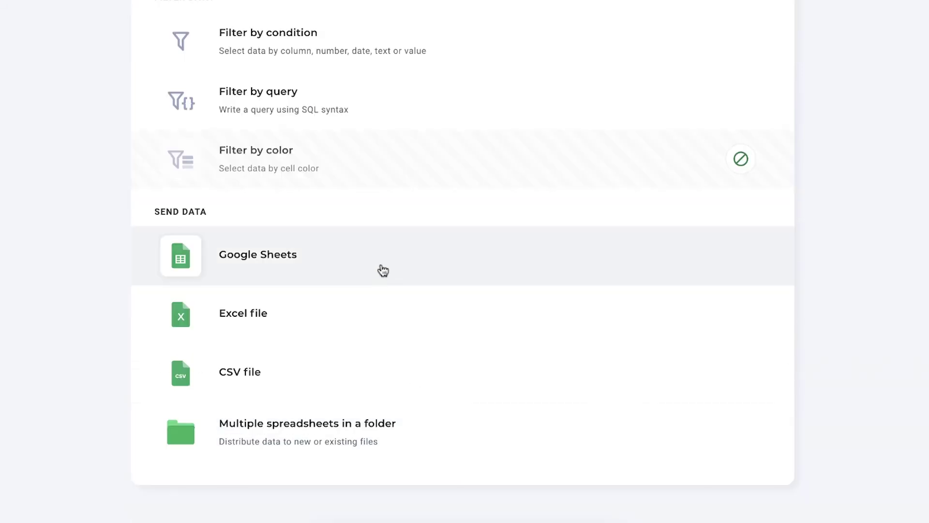
{"action": "left_click", "coordinate": [380, 267]}
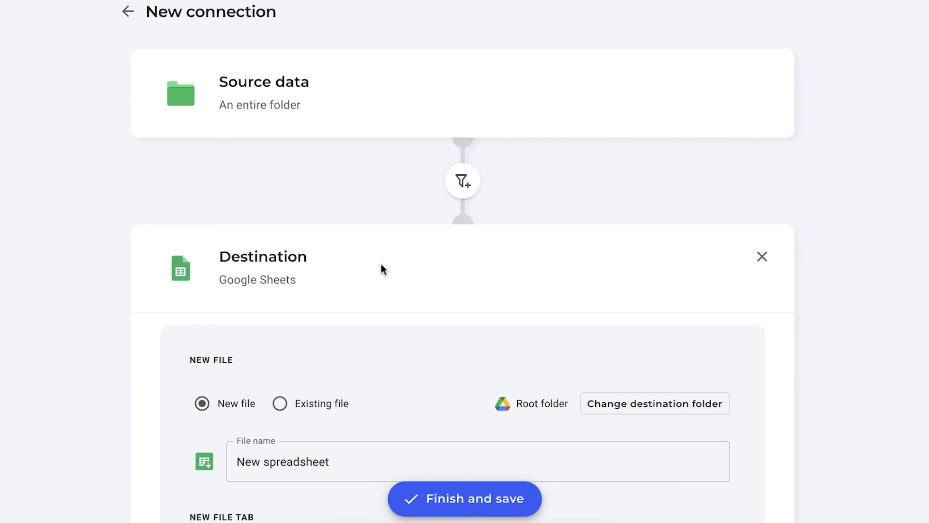
Target the existing Project management (master sheet), tab 'Input status', and save the connection
{"action": "left_click", "coordinate": [287, 405]}
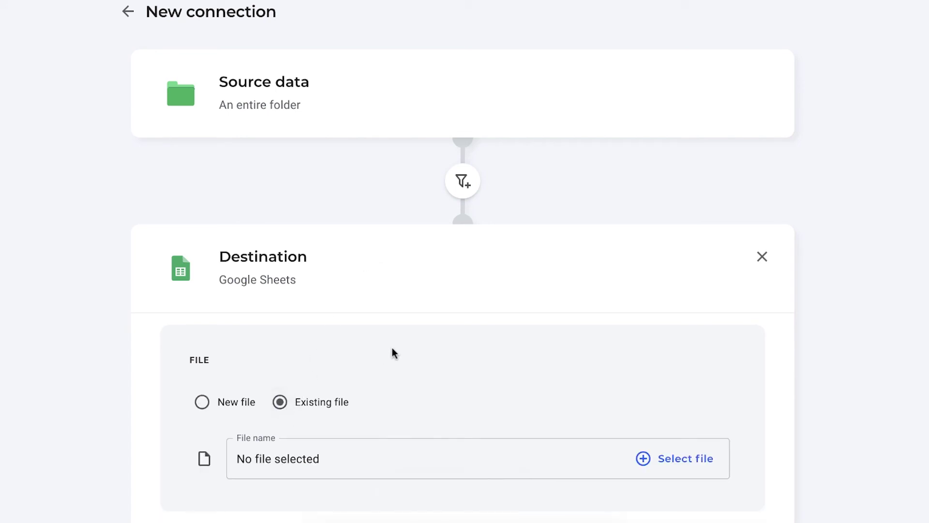
{"action": "left_click", "coordinate": [675, 458]}
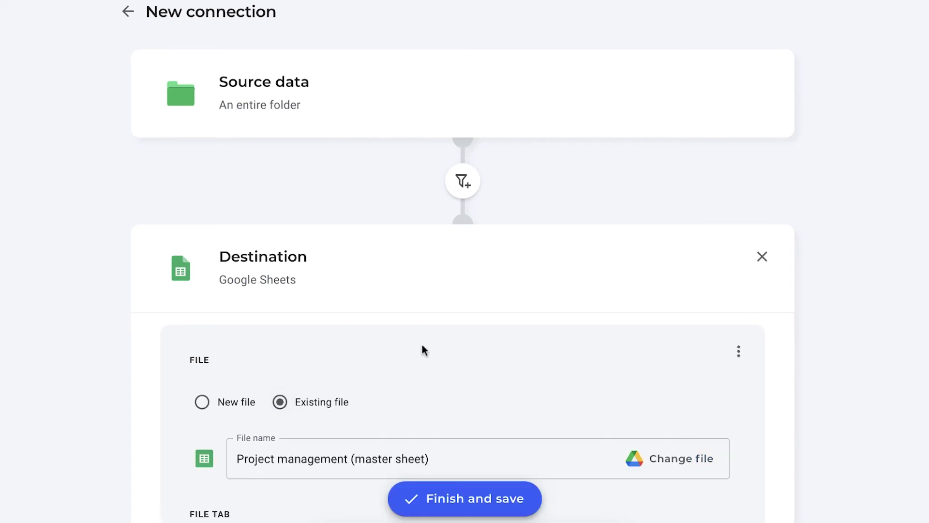
{"action": "scroll", "coordinate": [423, 347], "scroll_direction": "down", "scroll_amount": 3}
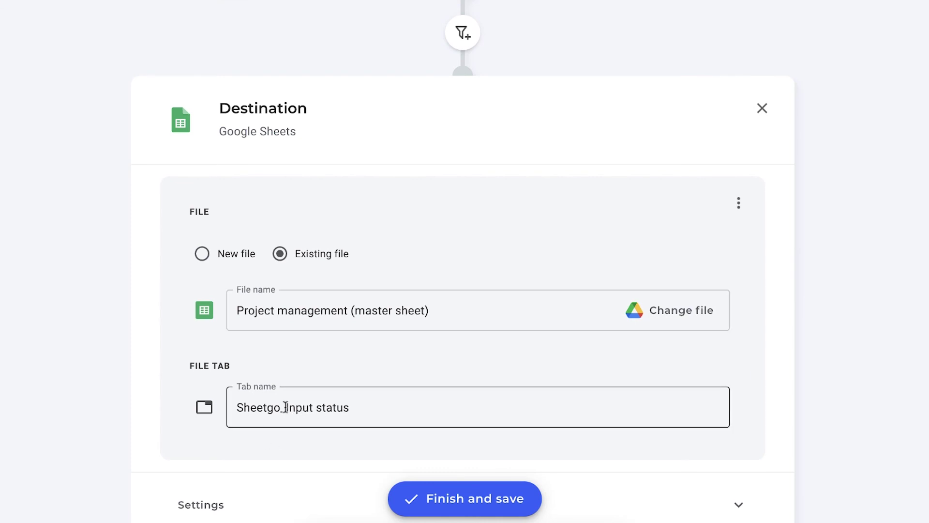
{"action": "left_click_drag", "start_coordinate": [289, 405], "coordinate": [201, 408]}
{"action": "key", "text": "BackSpace"}
{"action": "left_click", "coordinate": [432, 402]}
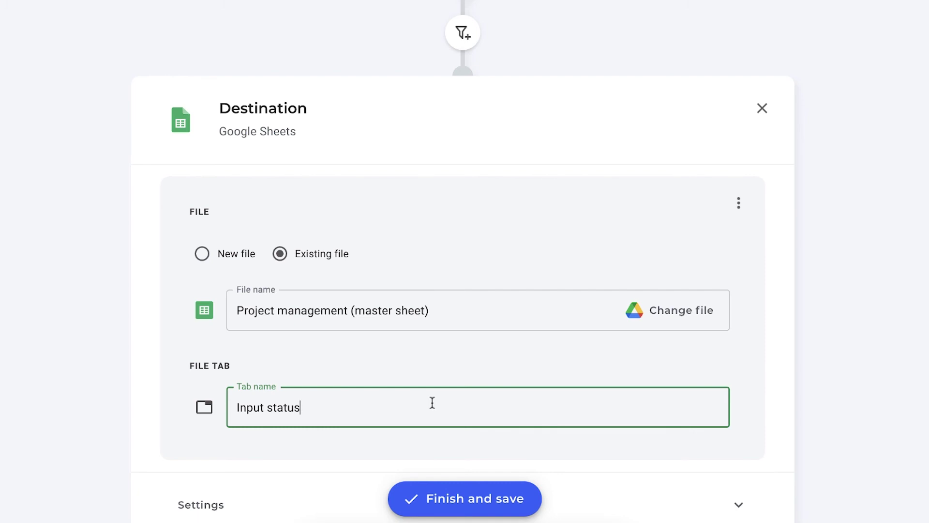
{"action": "left_click", "coordinate": [458, 502]}
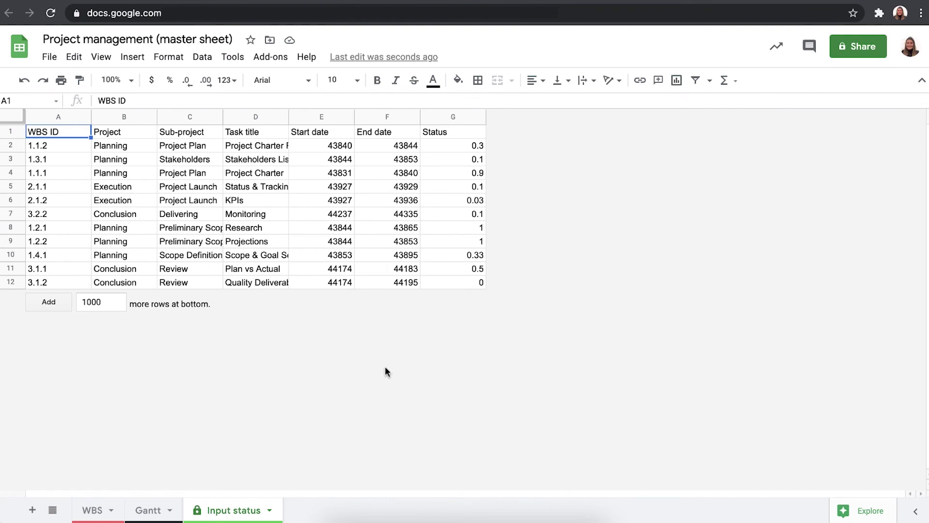
Format the Start date and End date columns E:F as Date
{"action": "left_click_drag", "start_coordinate": [321, 117], "coordinate": [387, 116]}
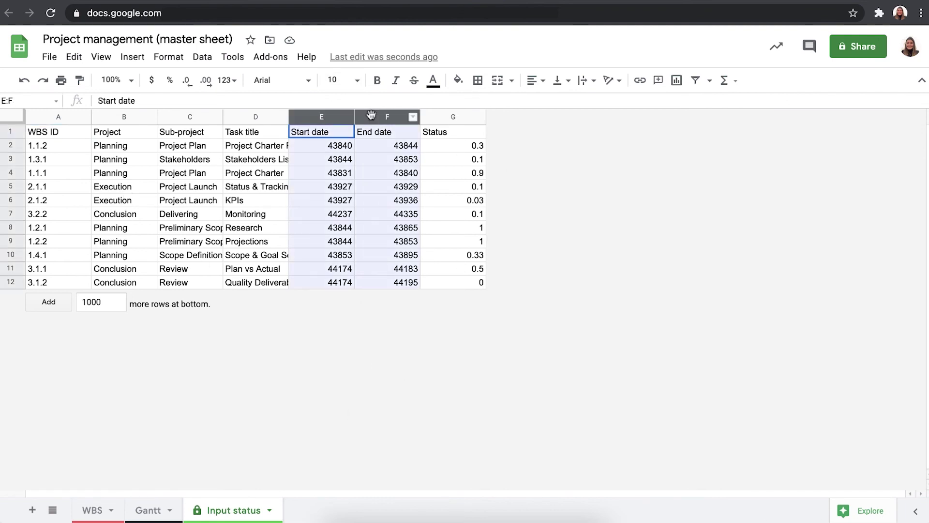
{"action": "left_click", "coordinate": [224, 81]}
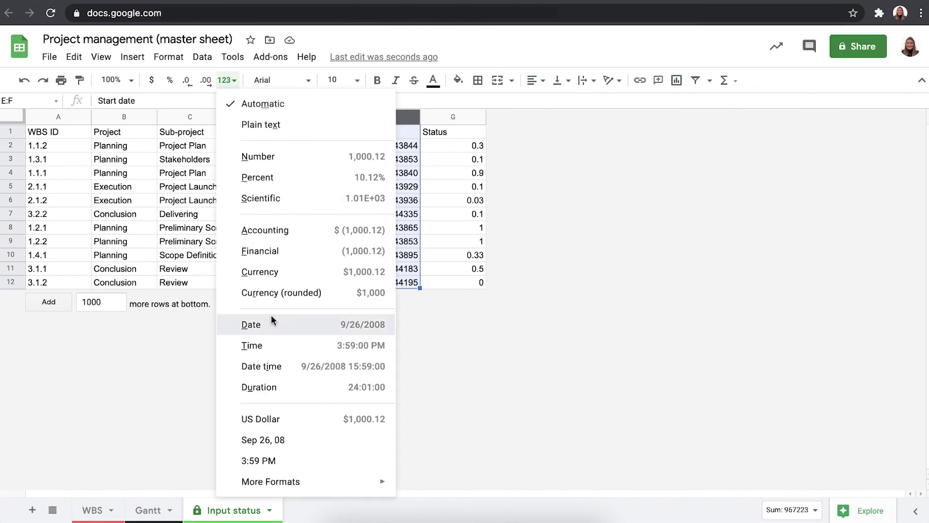
{"action": "left_click", "coordinate": [271, 324]}
{"action": "left_click", "coordinate": [448, 146]}
Show the Status column G as percentages with no decimal places
{"action": "left_click", "coordinate": [449, 118]}
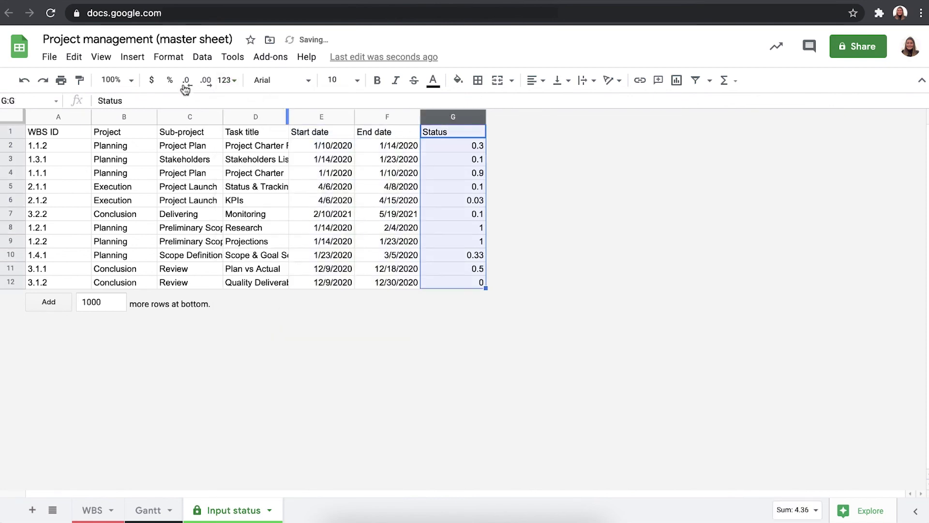
{"action": "left_click", "coordinate": [169, 80]}
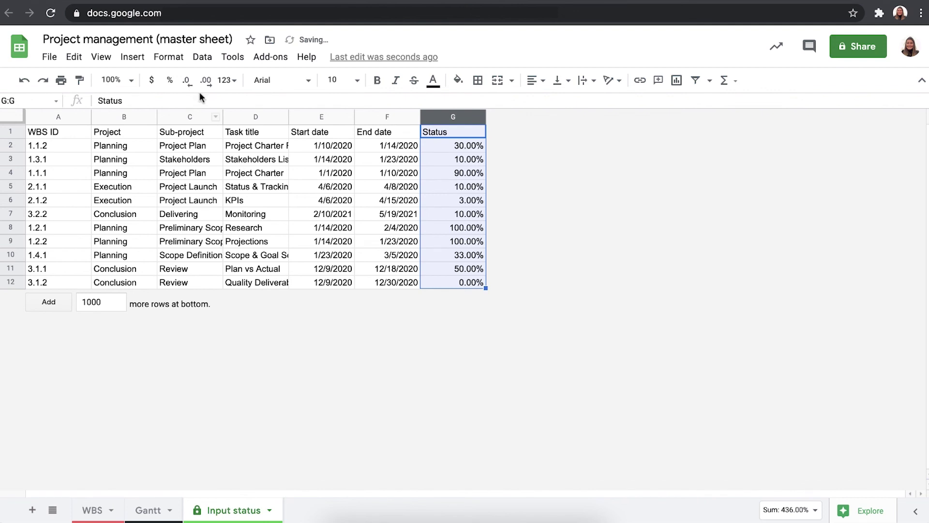
{"action": "left_click", "coordinate": [186, 80]}
{"action": "left_click", "coordinate": [186, 80]}
{"action": "left_click", "coordinate": [255, 255]}
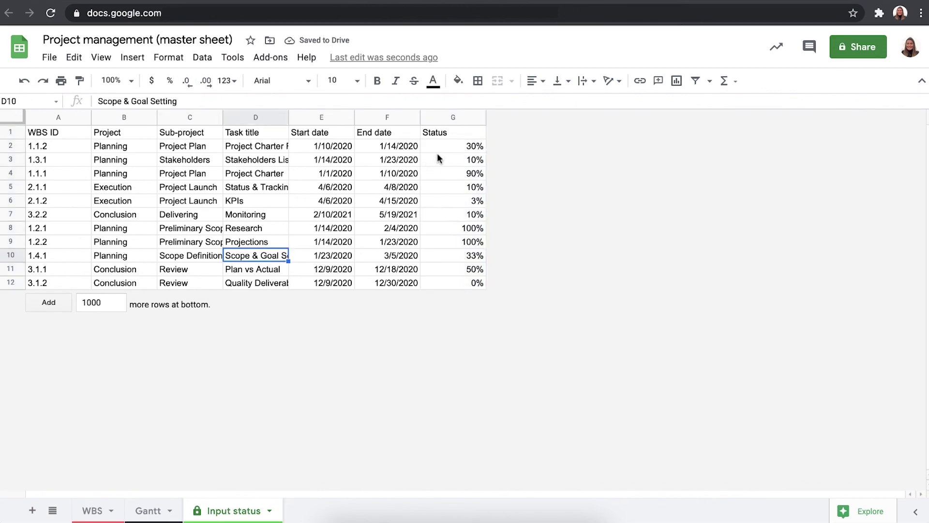
Autofit the Task title column D and select the Status values down the column
{"action": "double_click", "coordinate": [289, 117]}
{"action": "left_click", "coordinate": [249, 144]}
{"action": "left_click", "coordinate": [489, 147]}
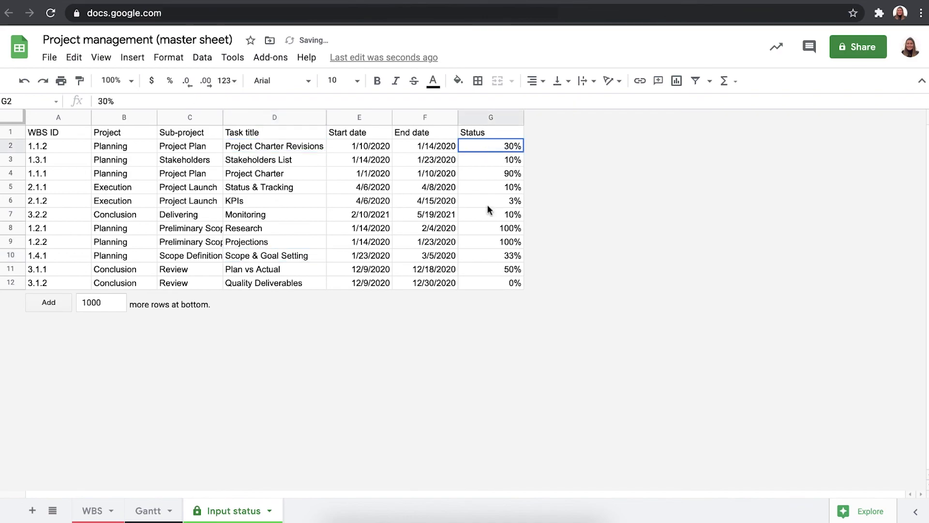
{"action": "key", "text": "super+shift+Down"}
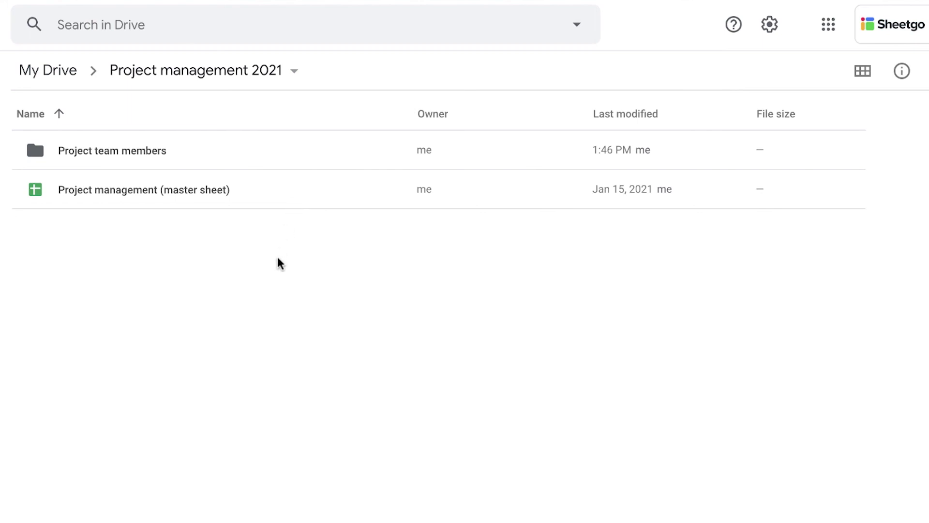
Open the Project team members subfolder inside Project management 2021
{"action": "double_click", "coordinate": [197, 155]}
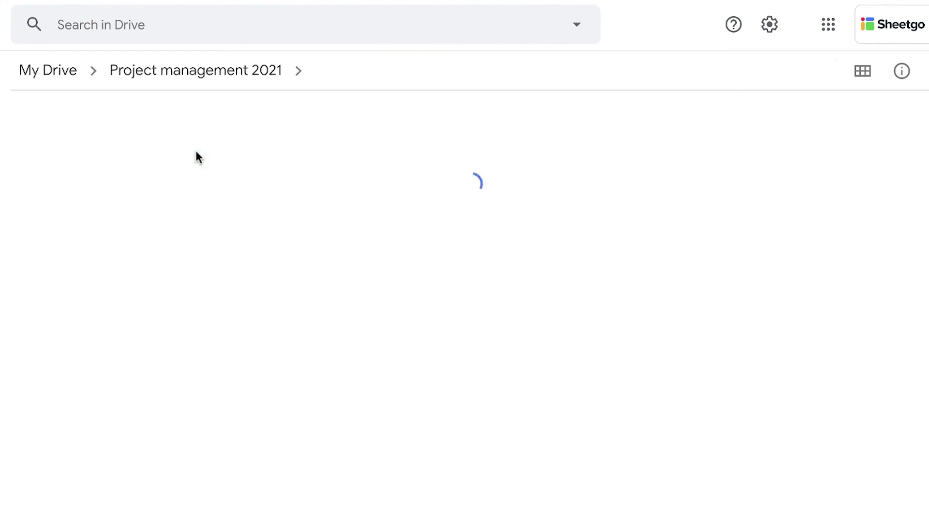